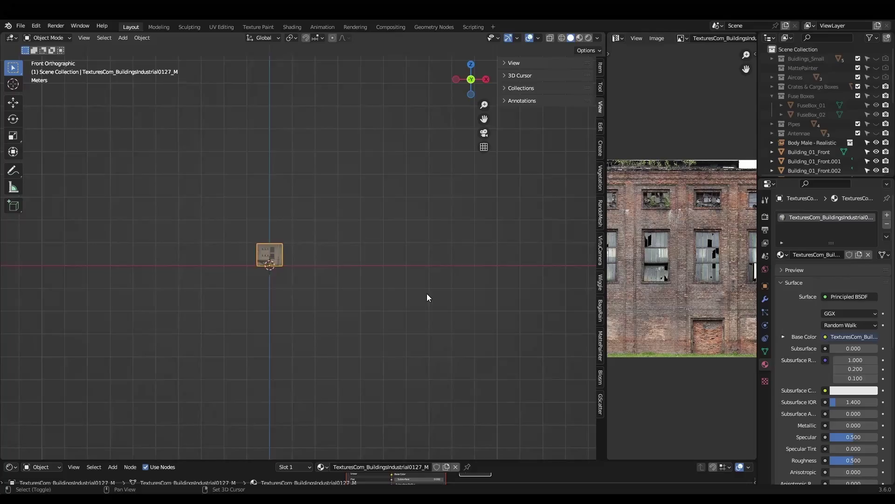
Step: Move the Body Male reference aside and scale the facade plane up to real-world size
key(g)
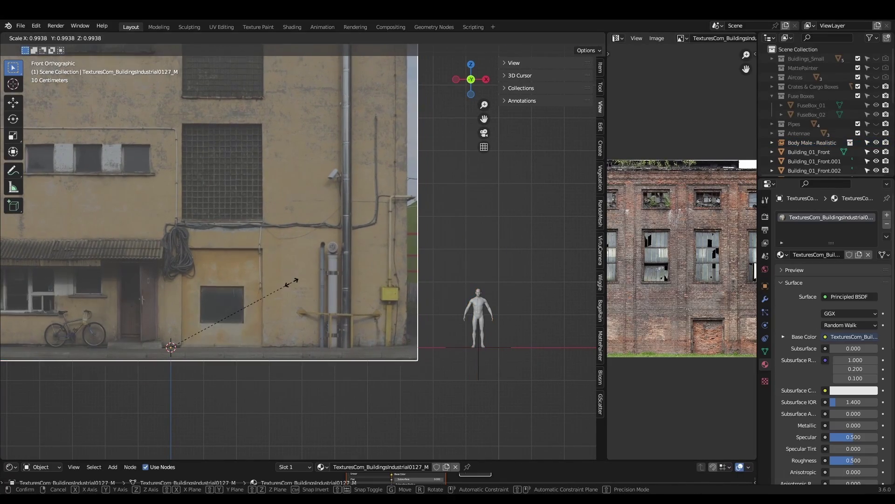
drag(605, 299, 501, 298)
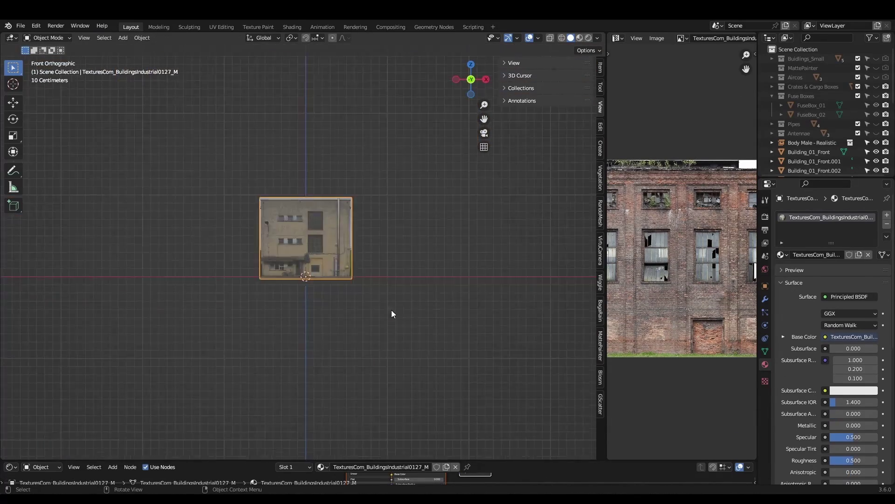
key(s)
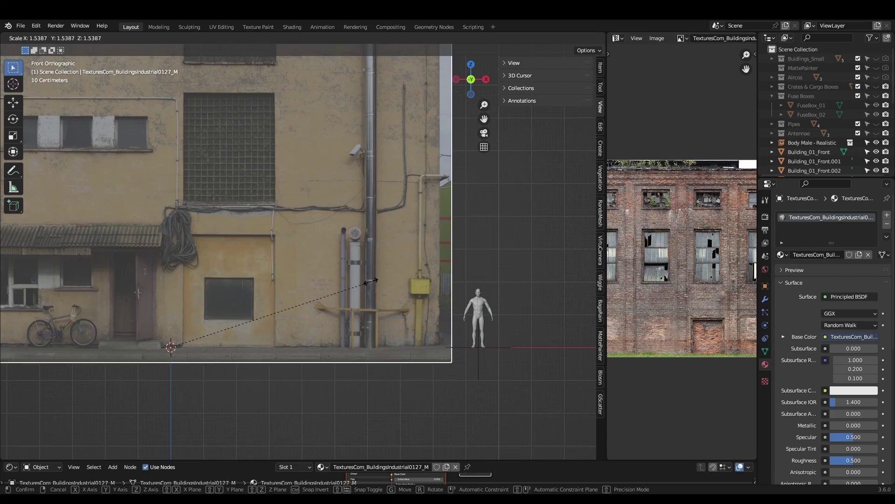
click(482, 281)
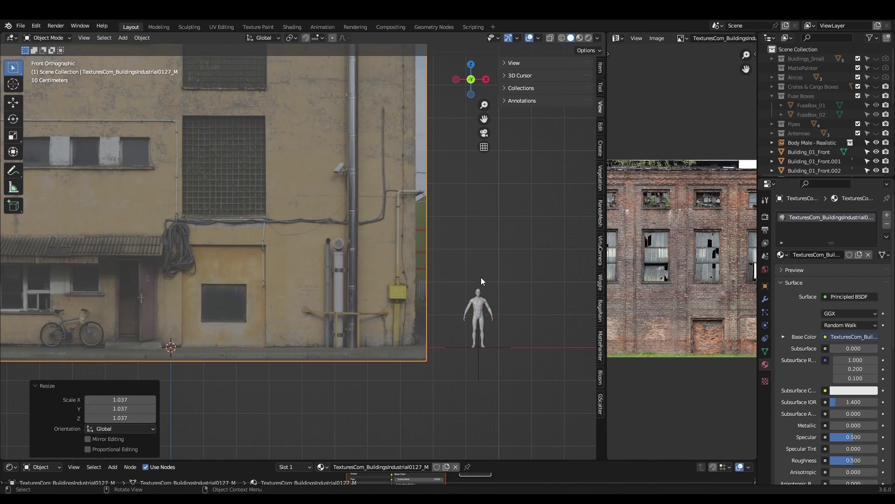
Step: Add loop cuts to the facade plane, sliding the edges onto the photo's window and wall lines
key(g)
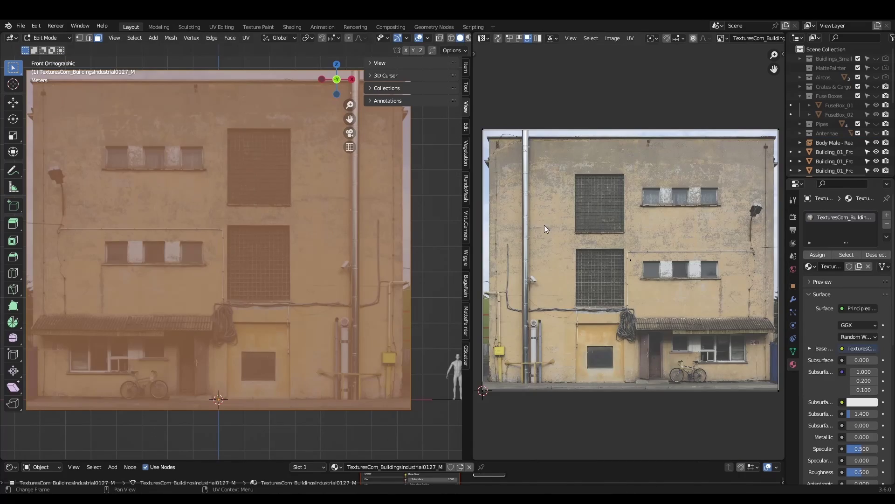
scroll(506, 150, up, 5)
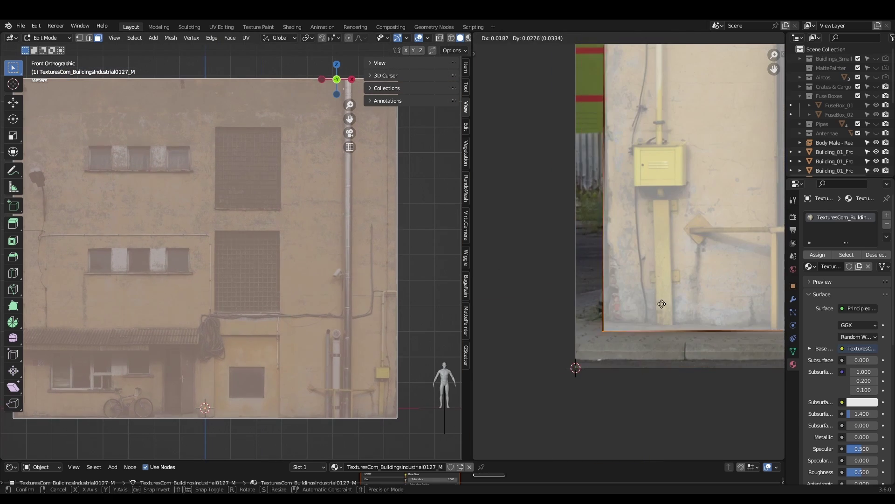
click(79, 356)
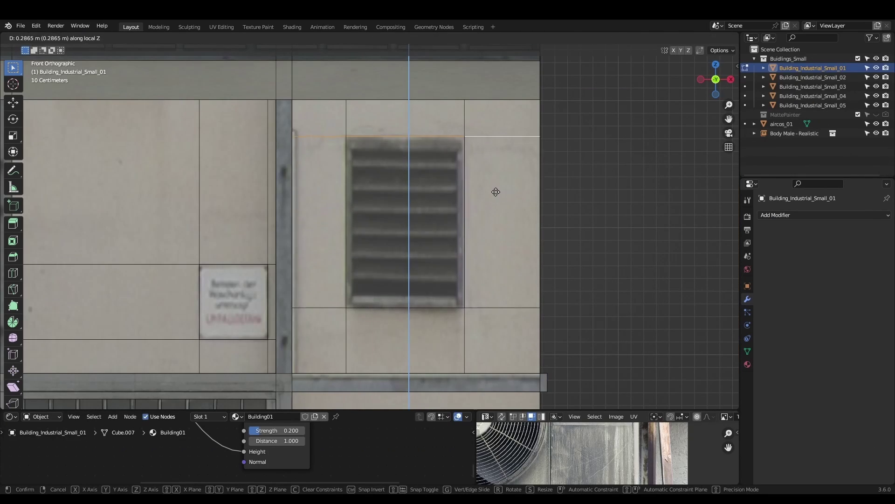
click(496, 219)
click(719, 50)
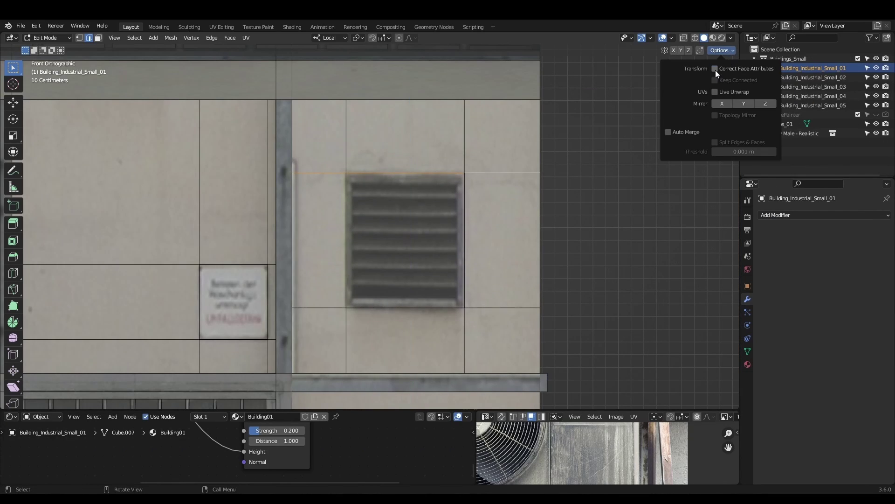
key(g)
click(443, 252)
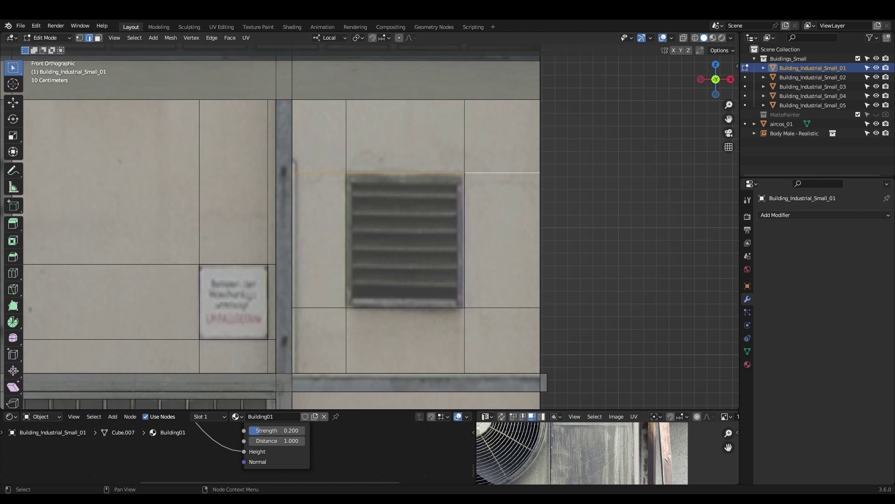
Step: Select the window faces and sill, then recess them into the facade
mouse_move(196, 159)
mouse_down()
mouse_move(303, 168)
mouse_move(321, 246)
mouse_up()
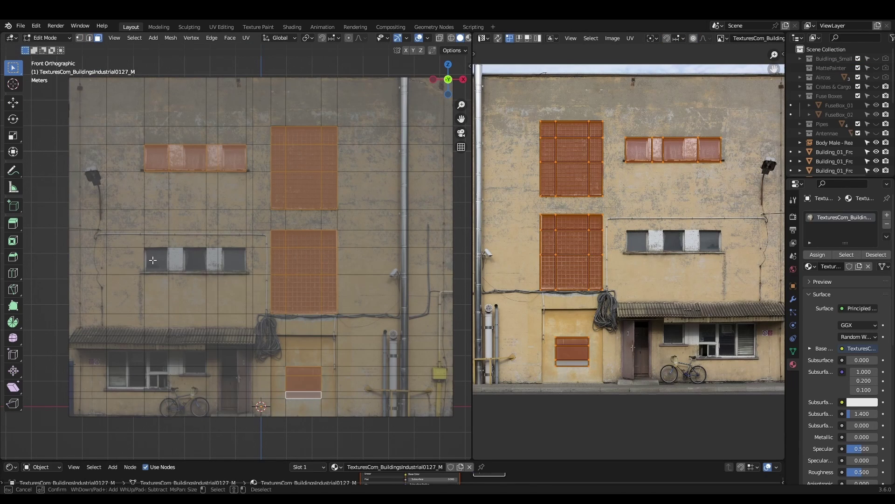
middle_drag(241, 333, 394, 340)
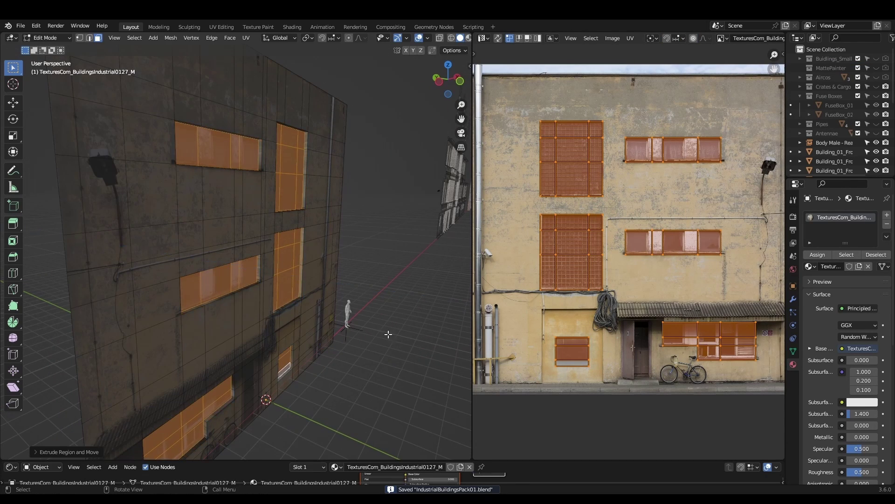
click(280, 272)
scroll(279, 272, up, 5)
Step: Re-project the ground-floor window's UVs and shrink them to fit the photo
middle_drag(305, 269, 298, 327)
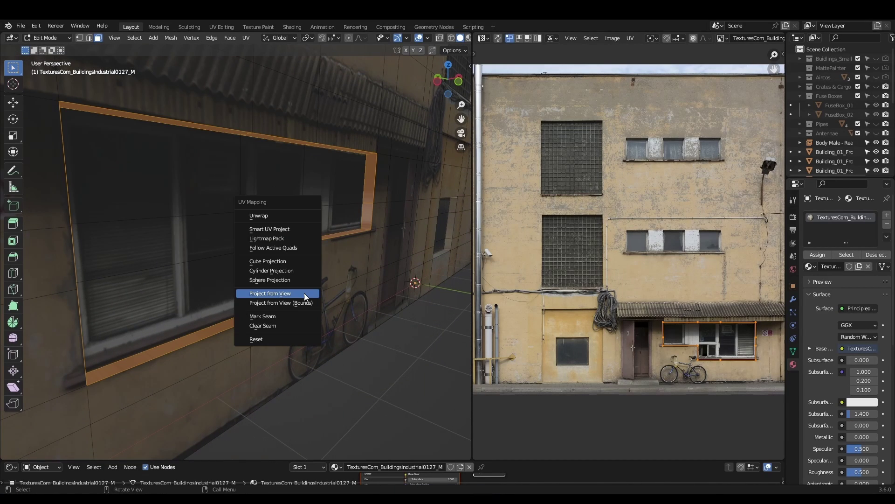
key(c)
click(642, 261)
key(g)
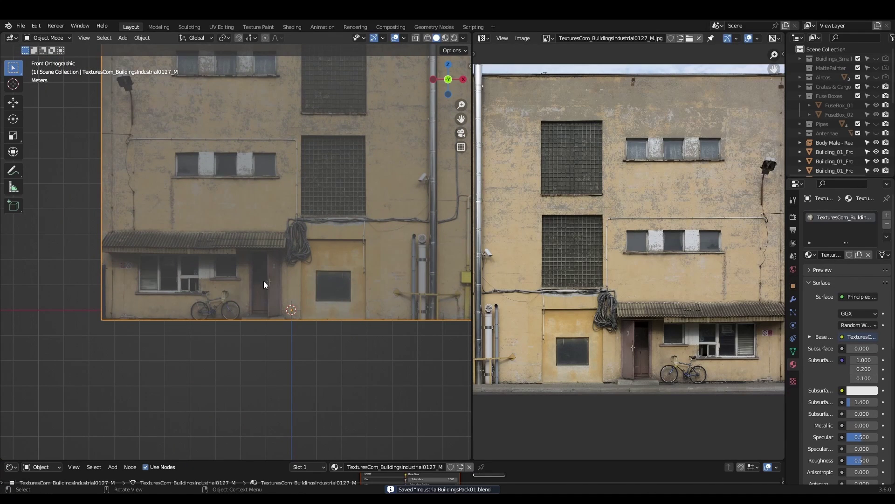
Step: Add a slim cylinder at the pipe's base and position it along the facade's vertical pipe
scroll(264, 285, up, 5)
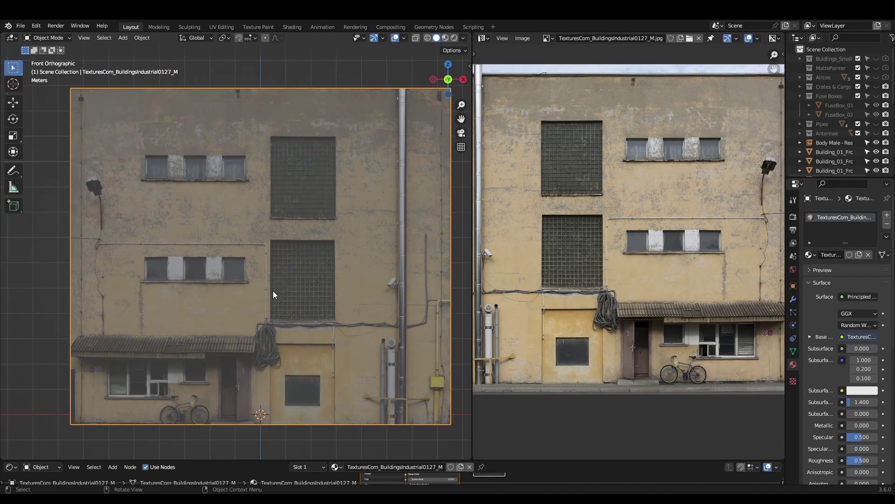
key(Tab)
shift+middle_drag(345, 312, 298, 316)
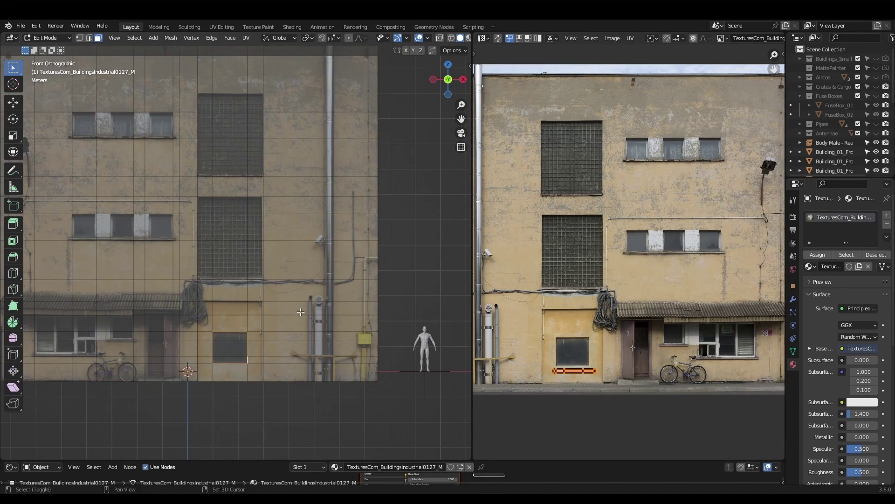
key(shift+a)
click(285, 354)
key(g)
click(311, 357)
scroll(311, 357, up, 4)
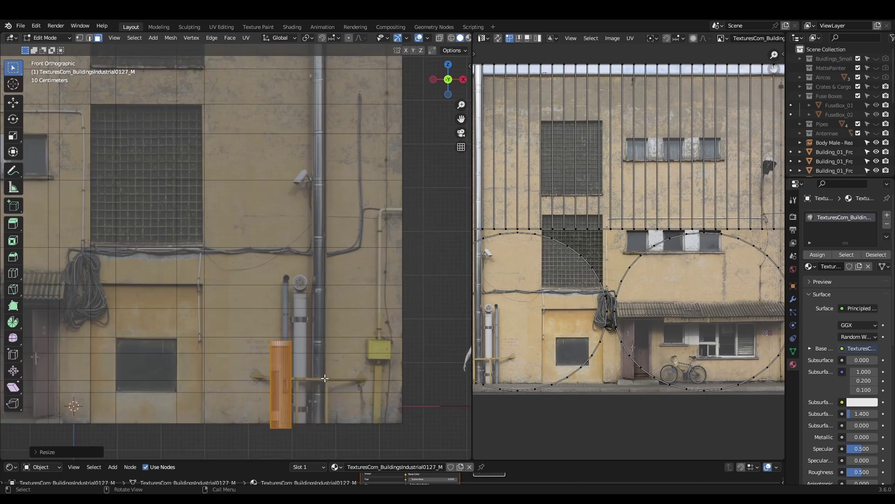
key(g)
click(366, 345)
middle_drag(367, 345, 357, 191)
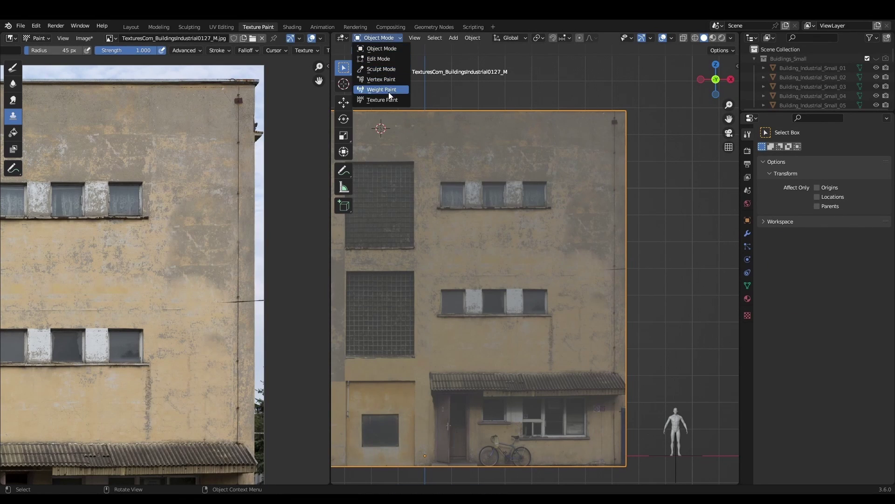
Step: Switch the facade plane into Texture Paint mode
click(387, 99)
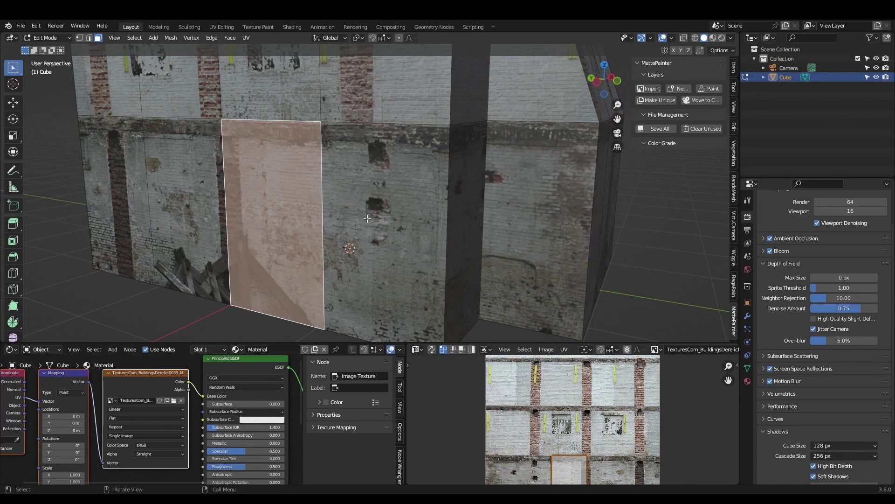
Step: Select and frame the pale panel face, then knife-cut a face around the dark stain
click(368, 218)
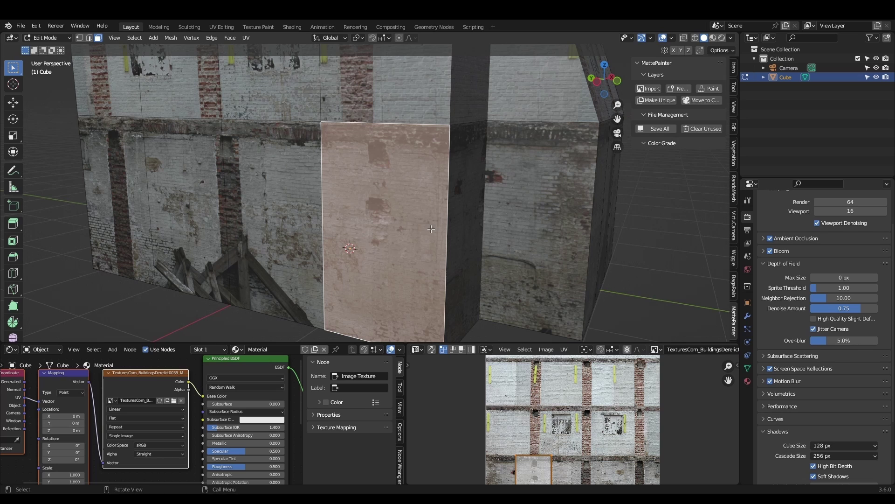
key(KP_Decimal)
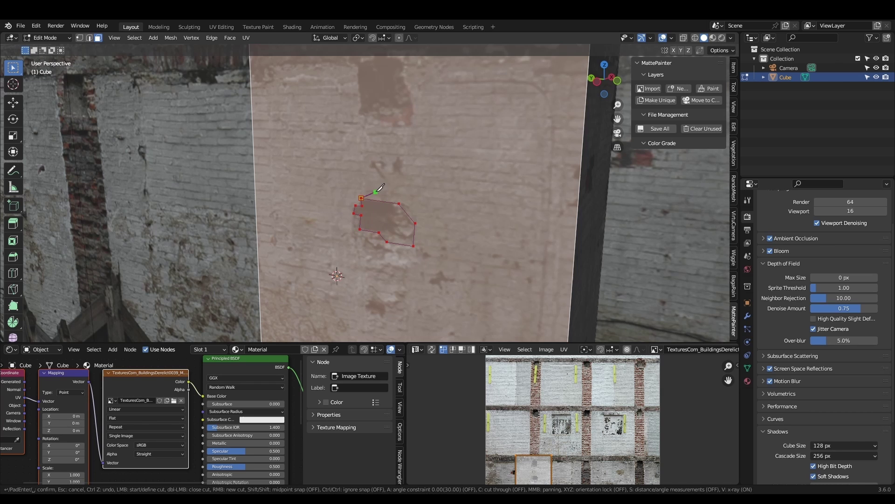
key(Return)
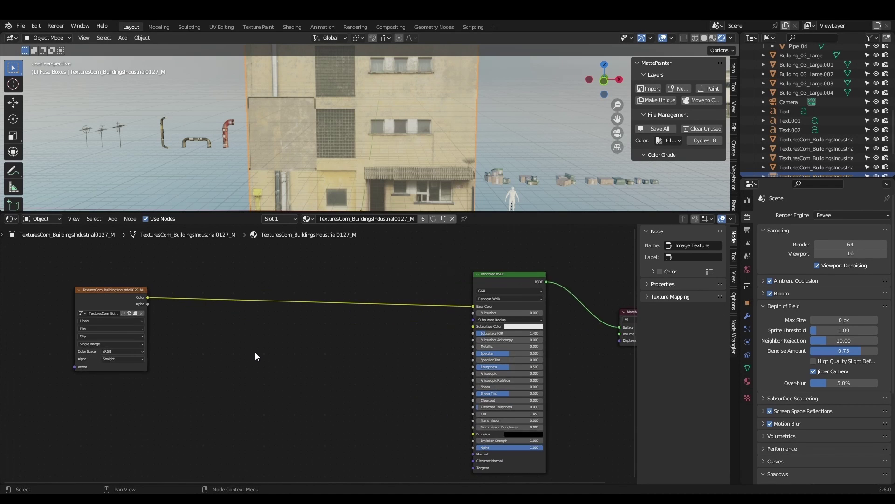
Step: Add two Color Ramp nodes, both fed by the facade photo's Color output
key(shift+a)
click(243, 338)
click(264, 329)
drag(119, 288, 179, 323)
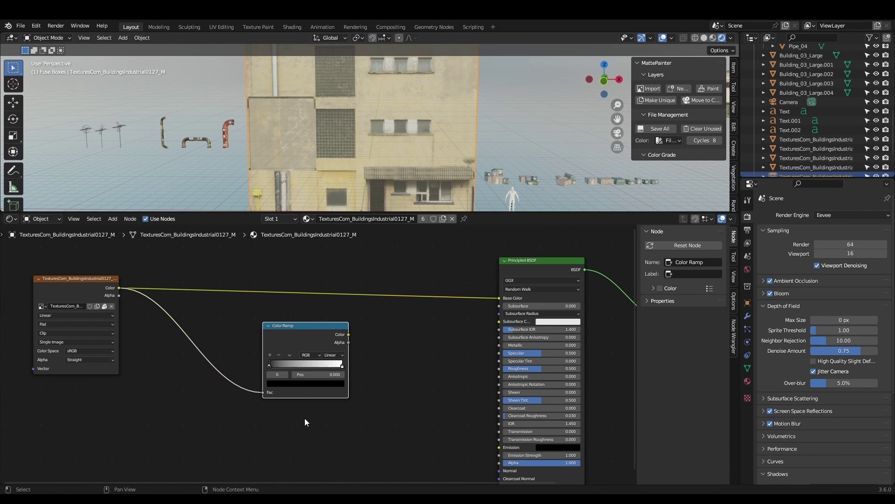
key(shift+d)
click(261, 410)
drag(120, 288, 262, 472)
middle_drag(394, 422, 283, 387)
Step: Connect the ramps to Specular and Roughness and adjust the top ramp's black stop
drag(236, 299, 387, 318)
drag(234, 379, 388, 334)
middle_drag(283, 327, 323, 340)
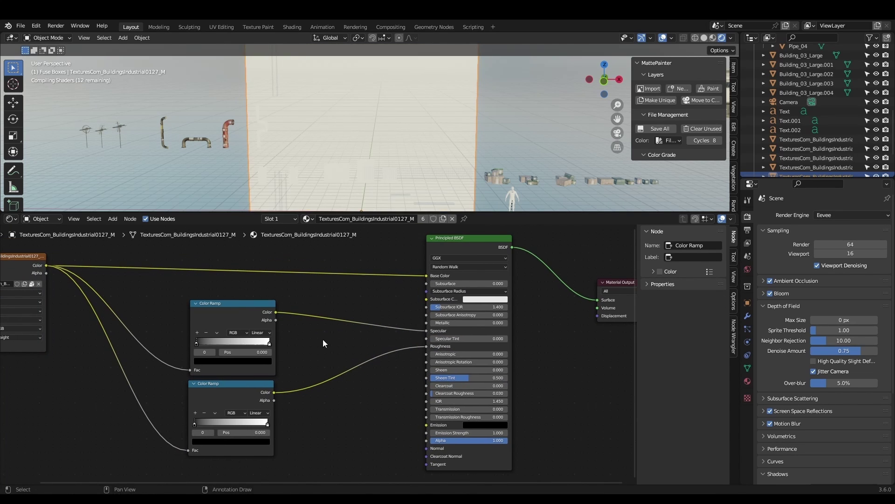
scroll(323, 312, up, 2)
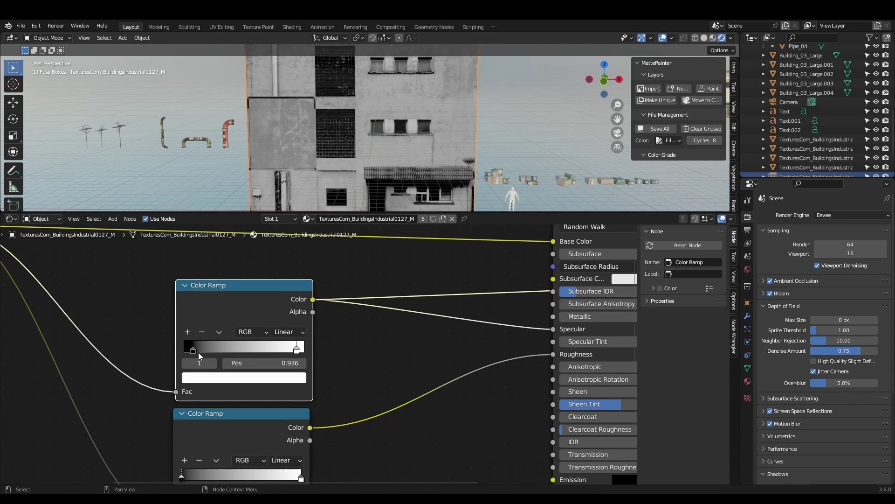
scroll(199, 356, down, 3)
key(shift+a)
Step: Add a Bump node via search and raise its Strength to 0.667
text(bump)
key(Return)
click(355, 359)
scroll(257, 296, up, 3)
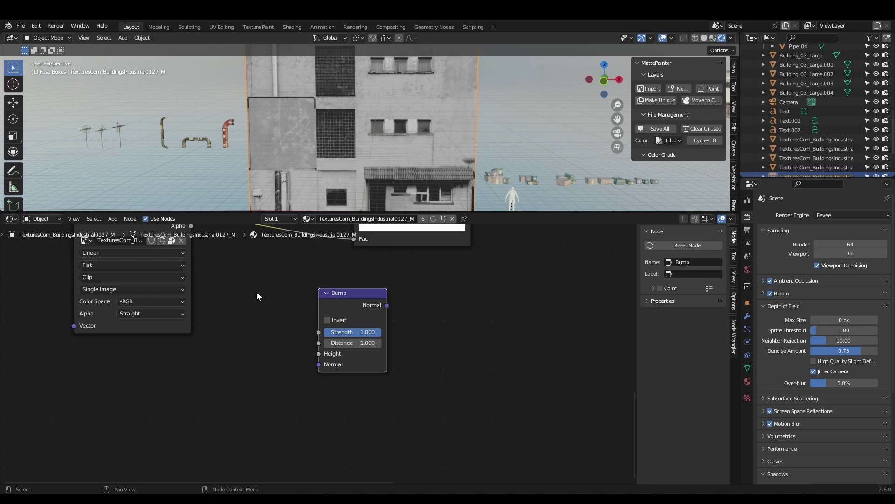
scroll(256, 296, down, 2)
scroll(218, 392, up, 2)
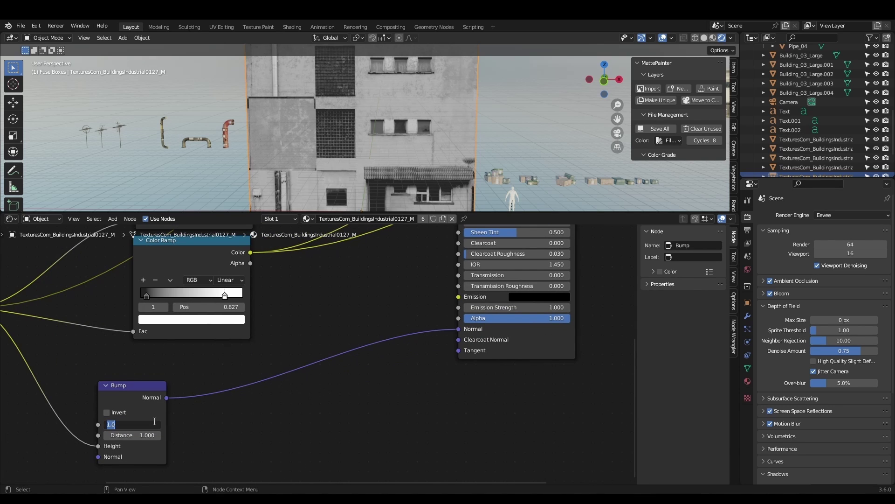
scroll(280, 354, down, 3)
scroll(280, 354, up, 2)
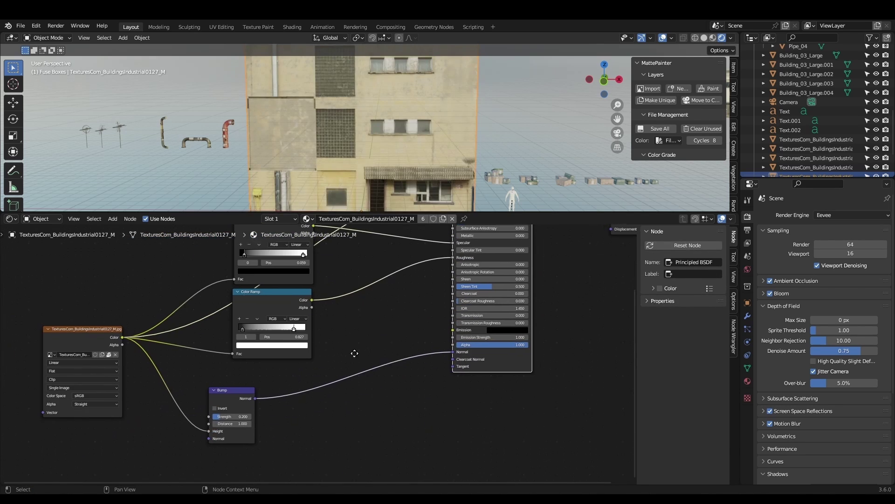
middle_drag(373, 140, 420, 121)
scroll(261, 381, up, 3)
drag(186, 396, 218, 396)
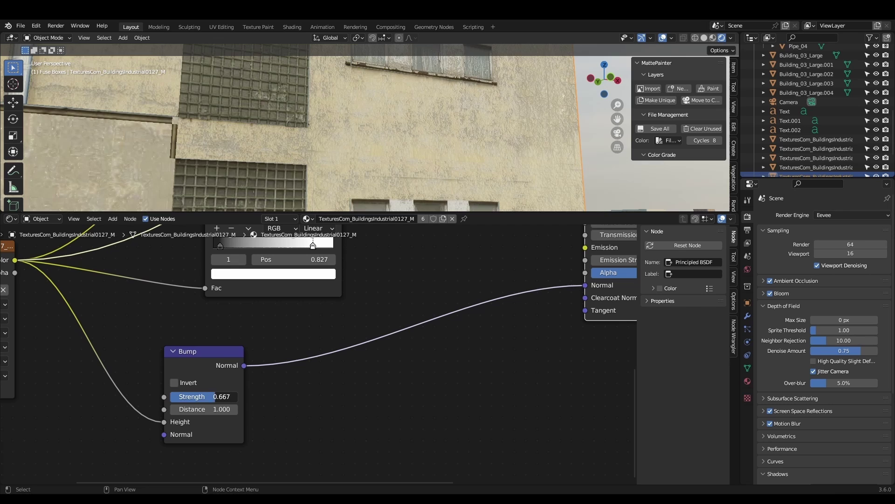
Step: Search for and place an Ambient Occlusion node in the facade material
scroll(289, 326, down, 3)
key(shift+a)
text(ambient)
key(Return)
click(235, 289)
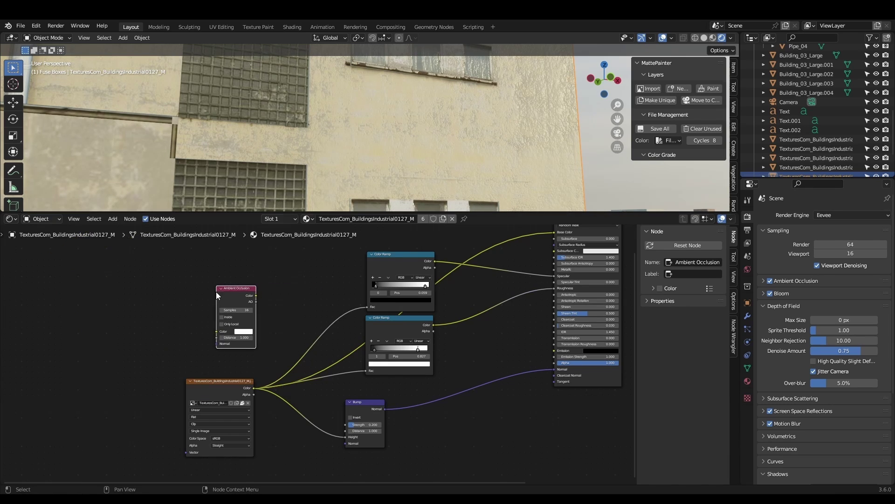
scroll(224, 327, up, 2)
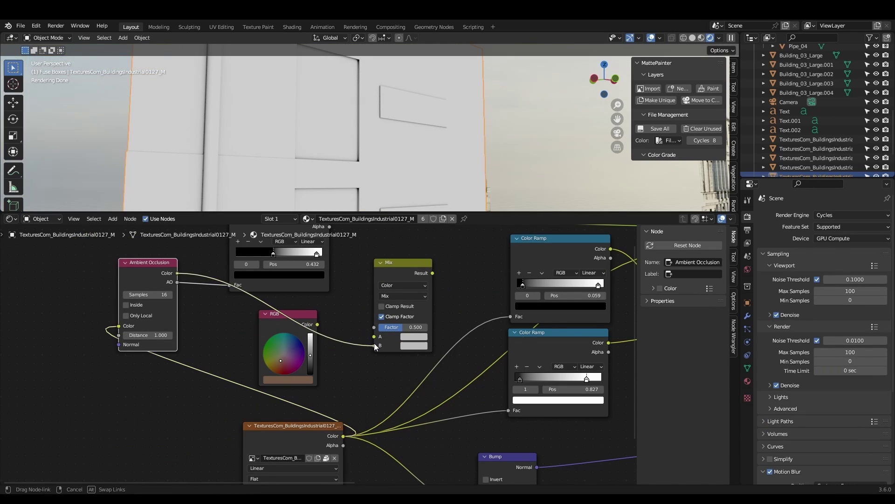
Step: Wire RGB into the Mix, the ramp into its Factor, Mix into the shader colour, and widen the grime
drag(373, 342, 375, 345)
middle_drag(306, 261, 284, 309)
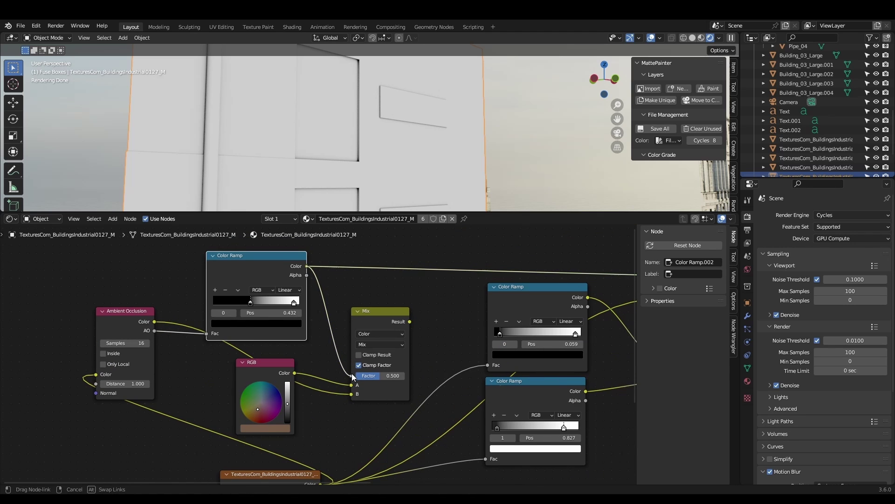
drag(353, 377, 351, 376)
scroll(352, 376, up, 2)
middle_drag(320, 356, 190, 355)
scroll(293, 362, up, 1)
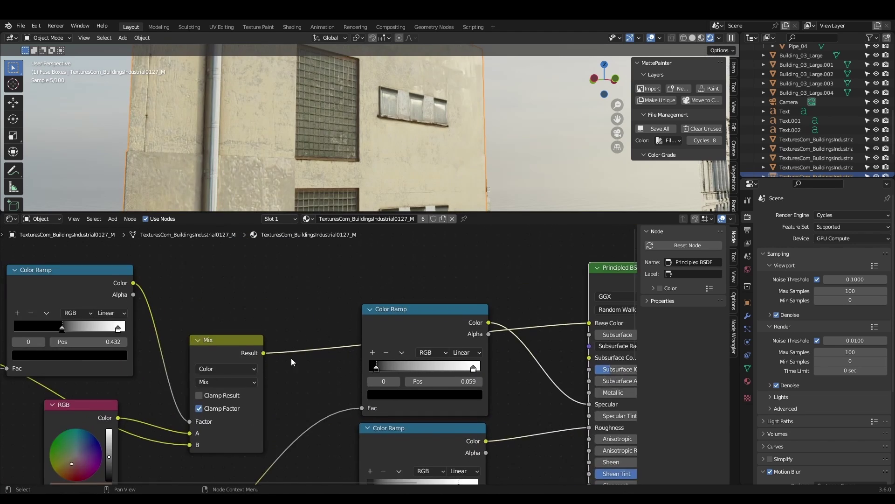
middle_drag(293, 362, 382, 289)
scroll(312, 326, up, 3)
drag(311, 322, 256, 322)
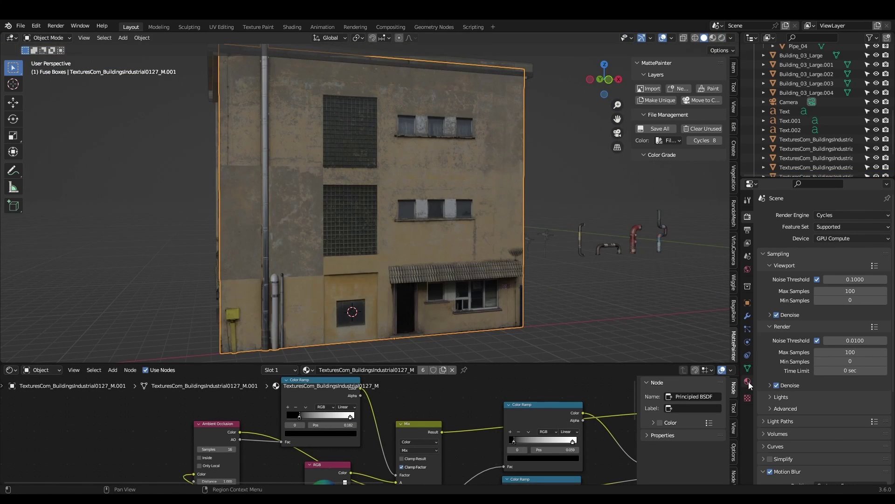
Step: Add a second material slot using the facade material
click(747, 381)
click(888, 216)
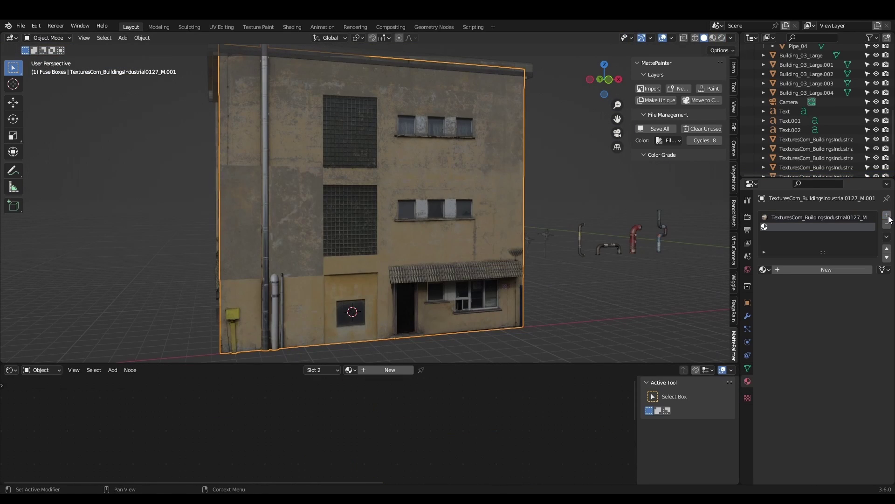
click(764, 270)
click(811, 284)
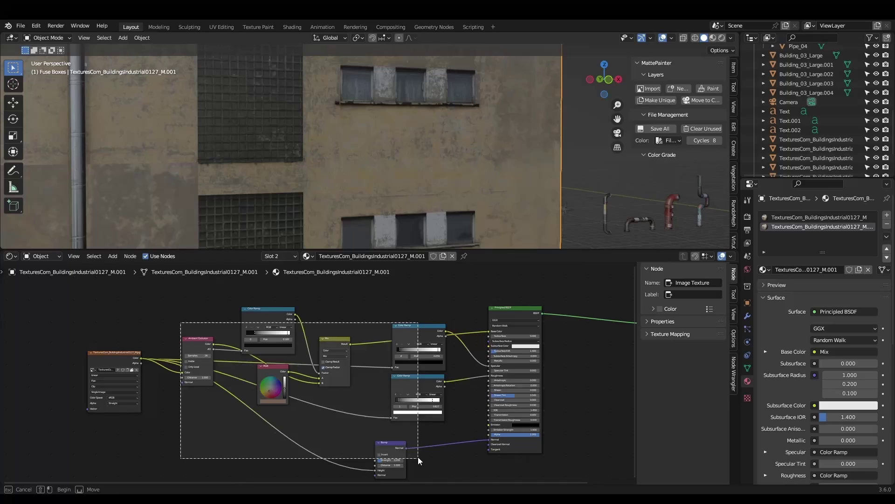
Step: Replace the Principled BSDF with Glossy BSDF and Transparent BSDF nodes
key(x)
key(shift+a)
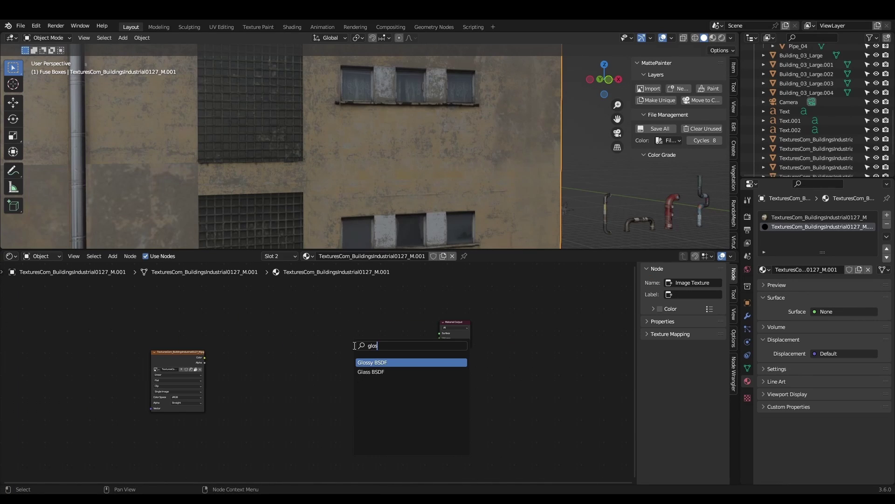
text(glos)
key(Return)
scroll(359, 372, up, 3)
click(413, 365)
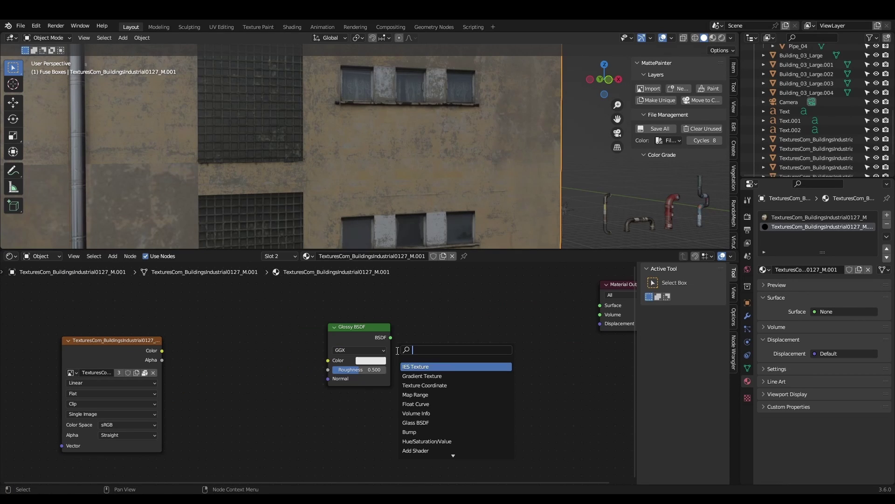
text(trans)
key(Return)
click(345, 406)
Step: Combine Glossy and Transparent through a Mix Shader connected to the output
key(shift+a)
key(Escape)
ctrl+shift+right_drag(359, 378, 389, 414)
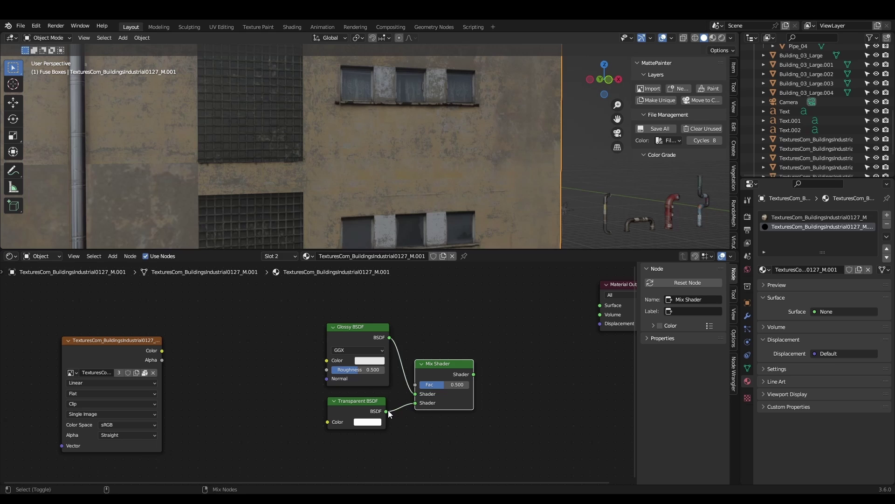
drag(469, 375, 480, 366)
ctrl+shift+click(480, 366)
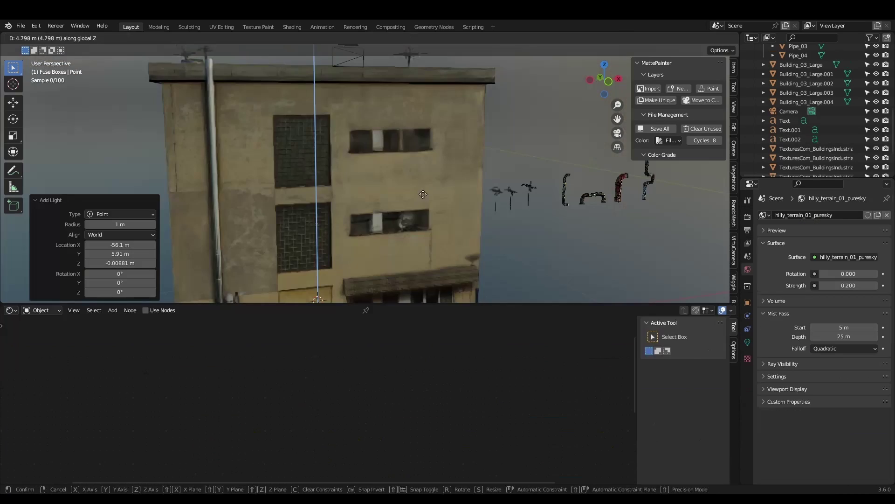
Step: Slide the point light along the X axis to a new position
key(g)
key(x)
click(512, 279)
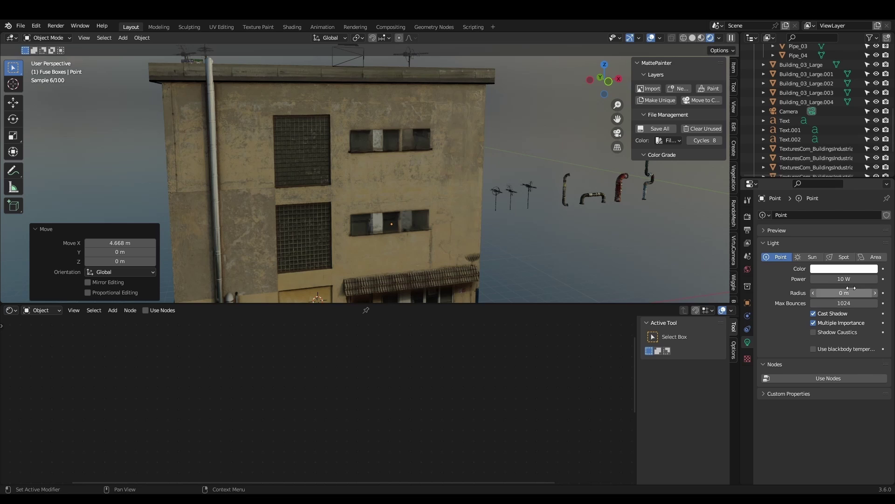
middle_drag(572, 264, 646, 251)
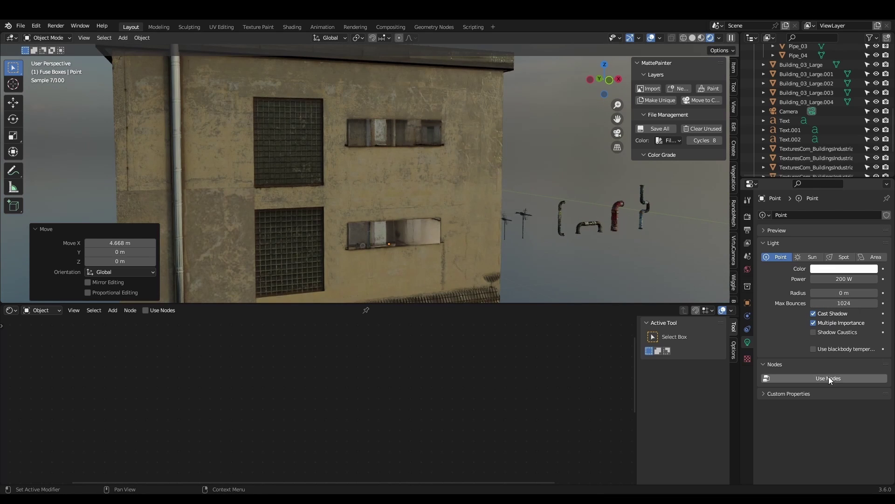
Step: Make the point light a 200 W blackbody light at 3500 K
click(835, 349)
double_click(842, 361)
scroll(527, 206, down, 2)
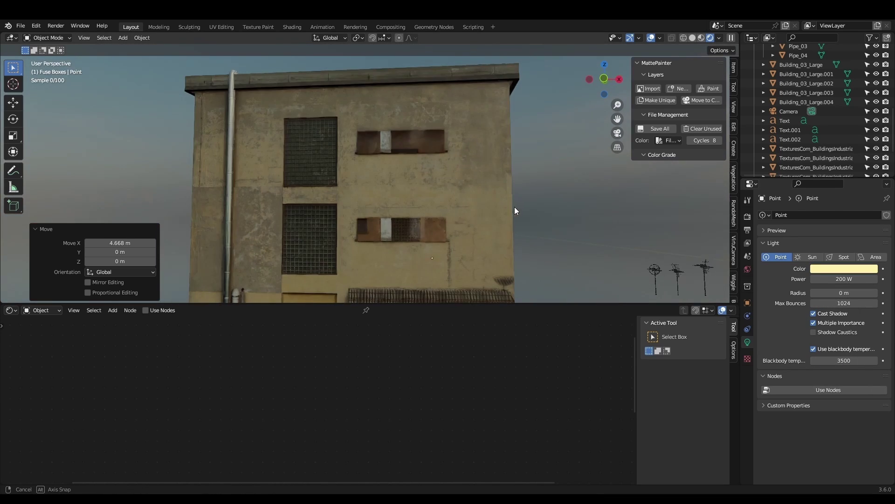
scroll(514, 207, up, 2)
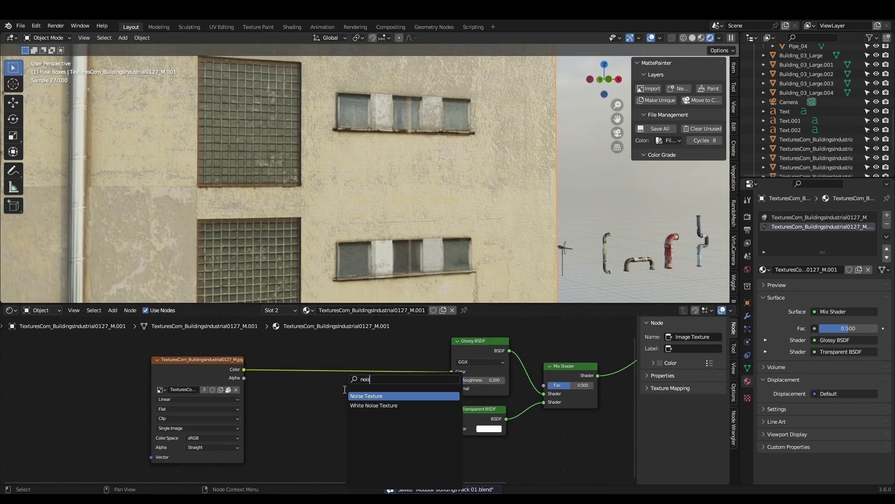
Step: Add a Noise Texture and a Color Ramp to the glass material
key(Return)
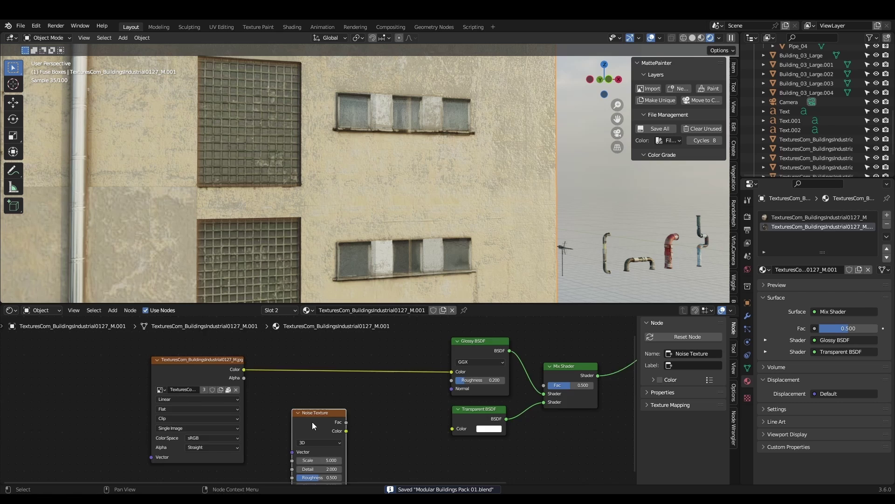
key(shift+a)
text(r)
click(314, 433)
Step: Preview the ramped noise on the Surface and move the black stop to about 0.373
middle_drag(271, 408, 200, 424)
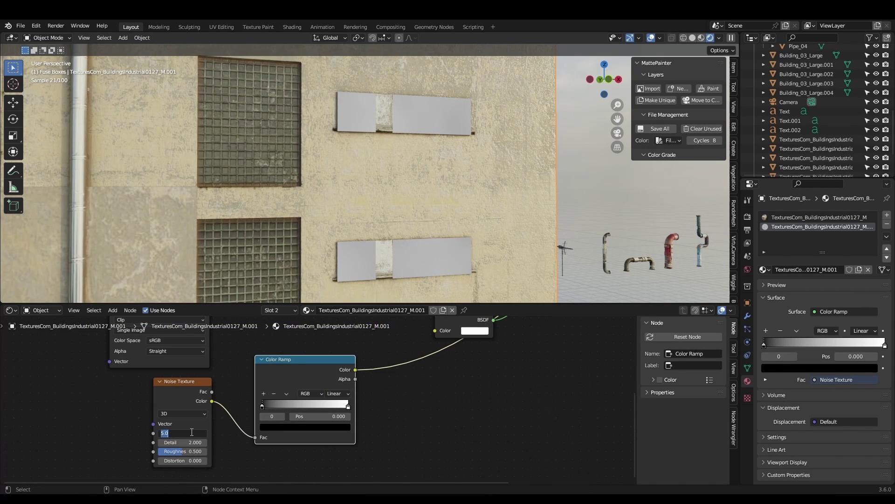
drag(252, 407, 292, 405)
scroll(291, 405, down, 2)
middle_drag(292, 404, 271, 468)
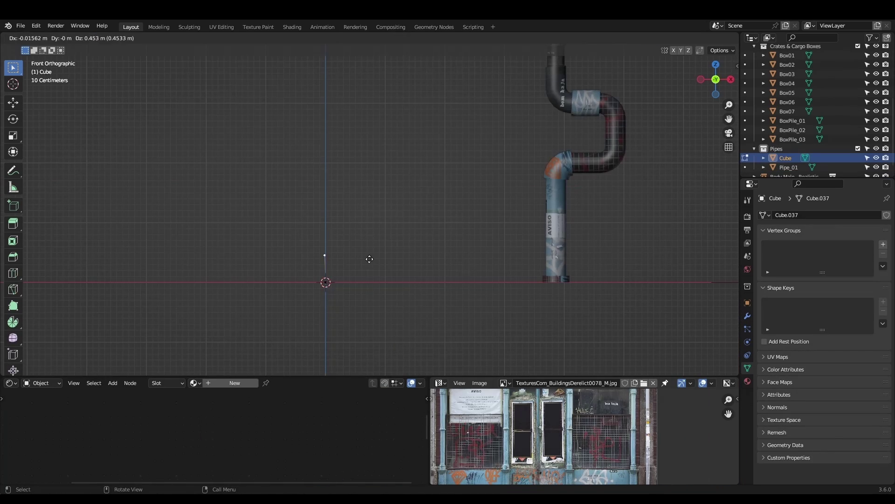
Step: Give the pipe curve a 0.228 m bevel depth and loop cut the box in Edit Mode
drag(844, 425, 853, 426)
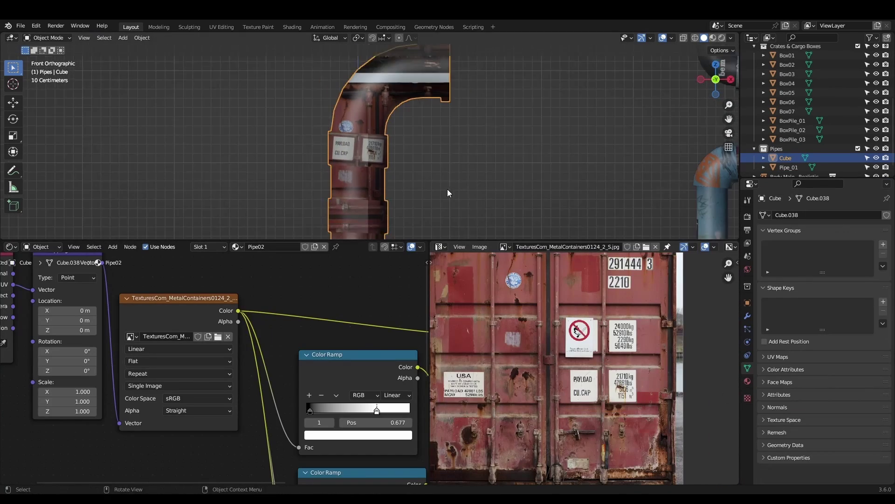
key(Tab)
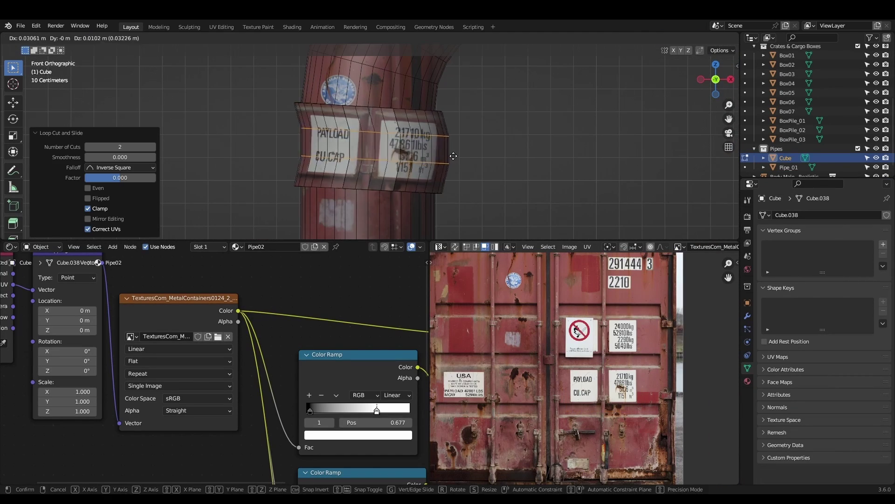
key(ctrl+r)
click(387, 156)
key(Escape)
key(ctrl+z)
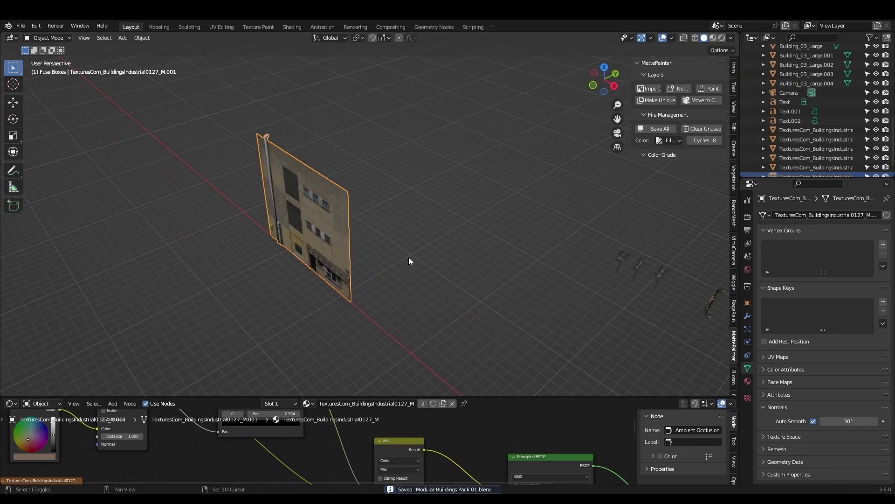
Step: Duplicate the facade plane and rotate the copy 90° around Z
key(shift+d)
key(r)
key(z)
key(9)
key(0)
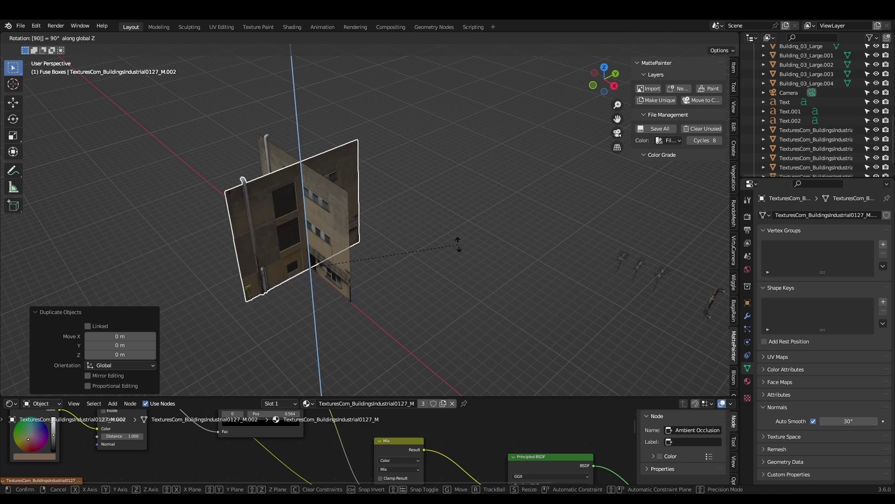
key(Return)
Step: Move the rotated wall to the building corner at X 6.93, Y 7.76
key(KP_7)
key(g)
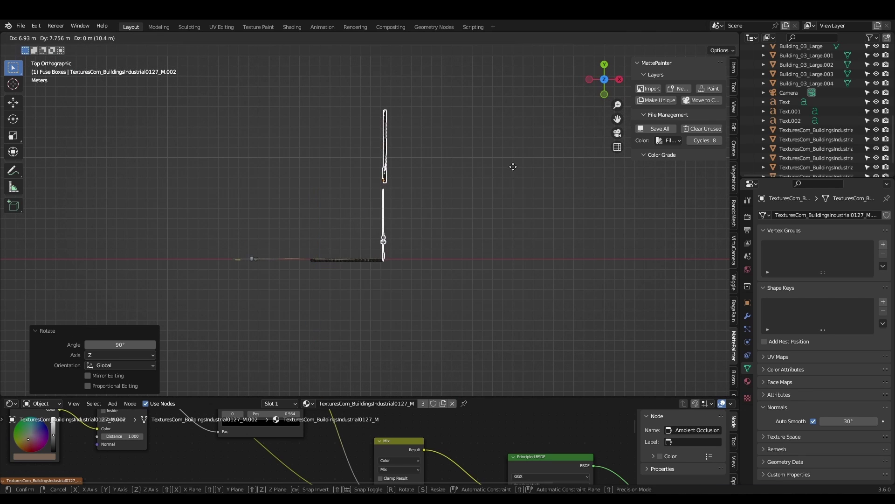
click(513, 166)
middle_drag(480, 240, 427, 191)
scroll(488, 240, up, 6)
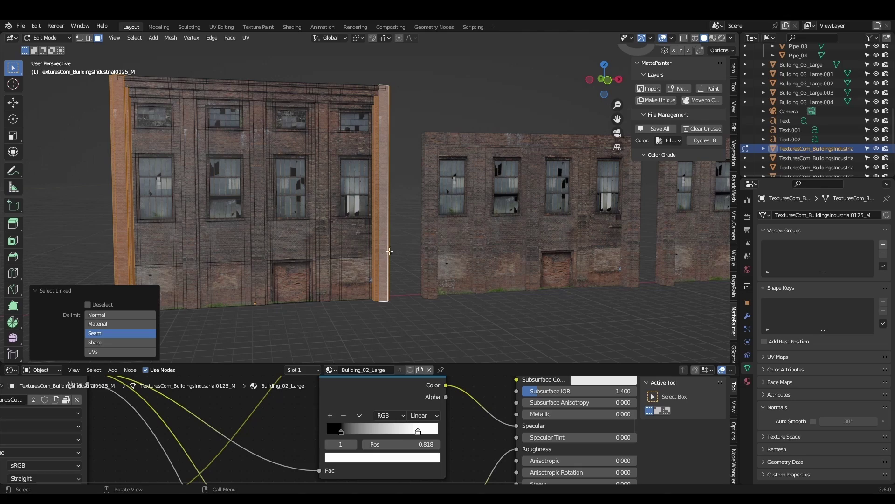
Step: Slide the selected wall and pillar pieces into place and check them from around the building
key(g)
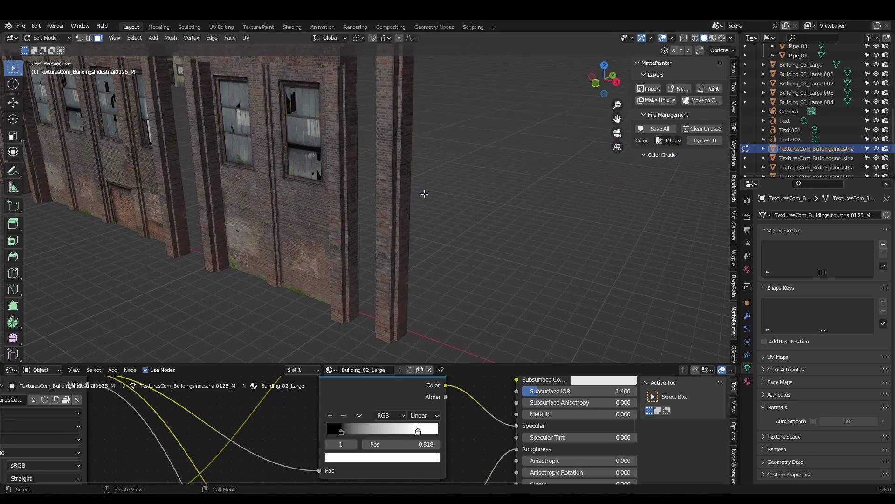
mouse_move(424, 194)
middle_down()
mouse_move(431, 150)
mouse_move(420, 194)
middle_up()
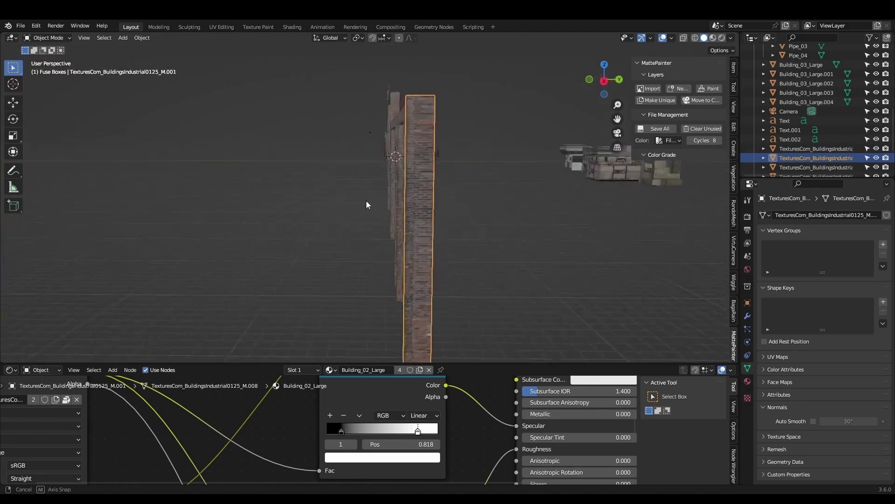
middle_drag(366, 201, 414, 225)
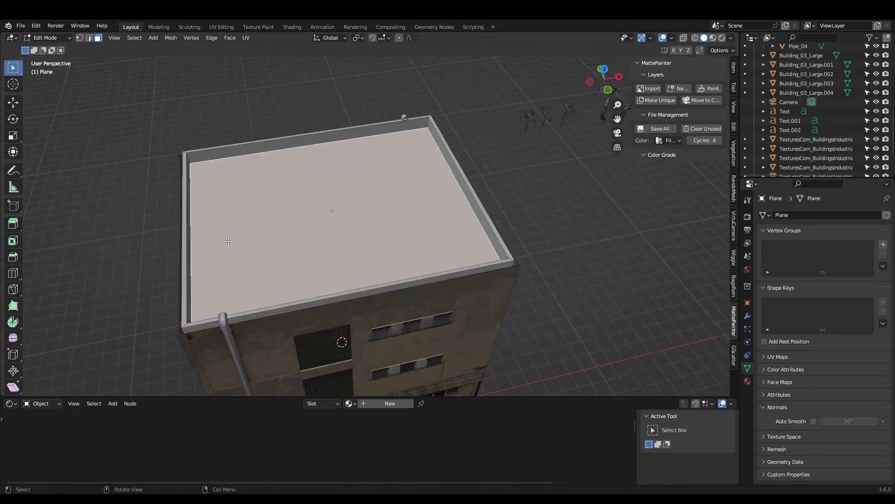
Step: Select the building and project the roof UVs from the top view
click(292, 314)
key(ctrl+l)
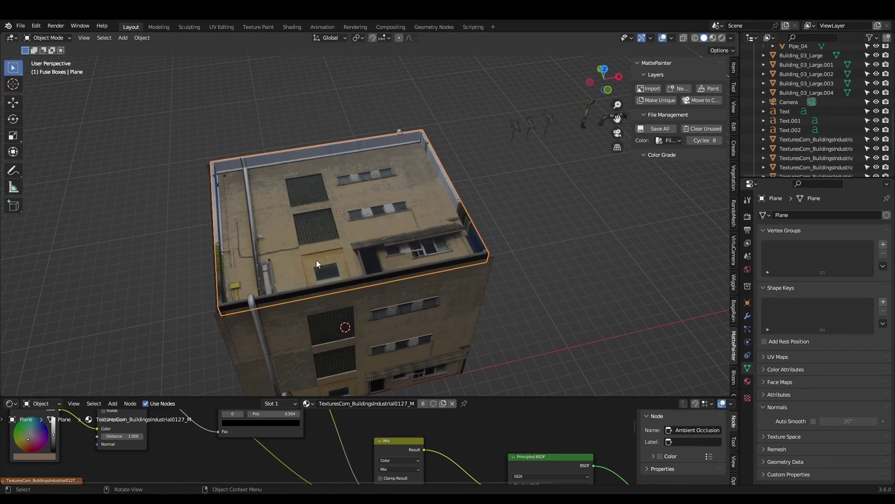
key(KP_7)
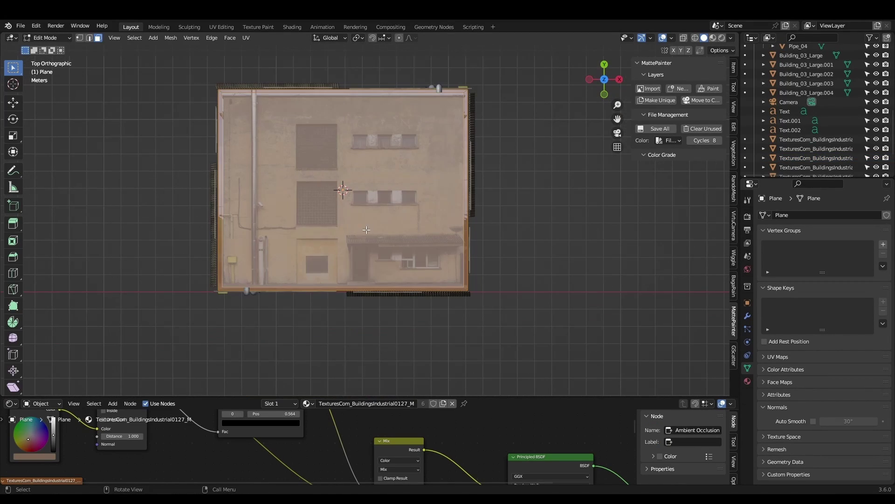
key(u)
click(345, 309)
Step: Show the facade photo in a UV Editor and scale and move the roof UVs onto a plain wall patch
drag(362, 398, 361, 427)
drag(739, 36, 487, 140)
click(494, 38)
click(522, 89)
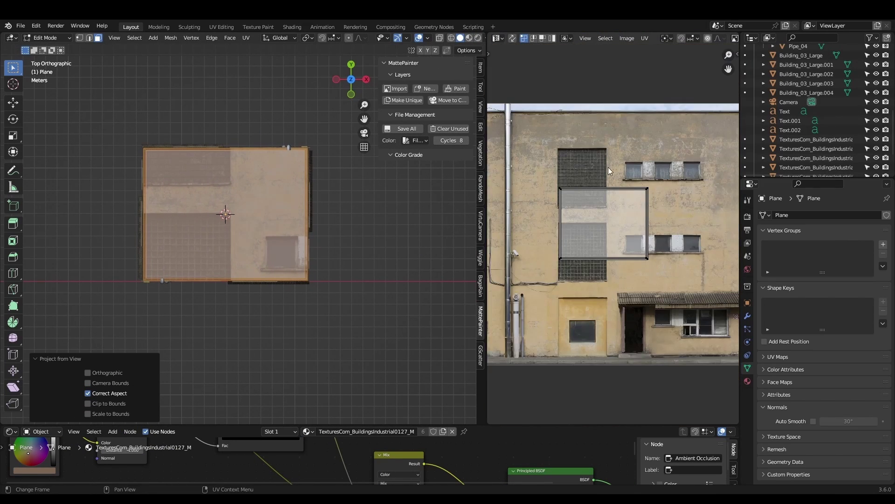
key(s)
key(g)
middle_drag(373, 233, 387, 173)
Step: Re-project the roof rim faces and scale their UV strip over a plain area of the photo
key(u)
click(293, 205)
key(g)
click(671, 177)
key(s)
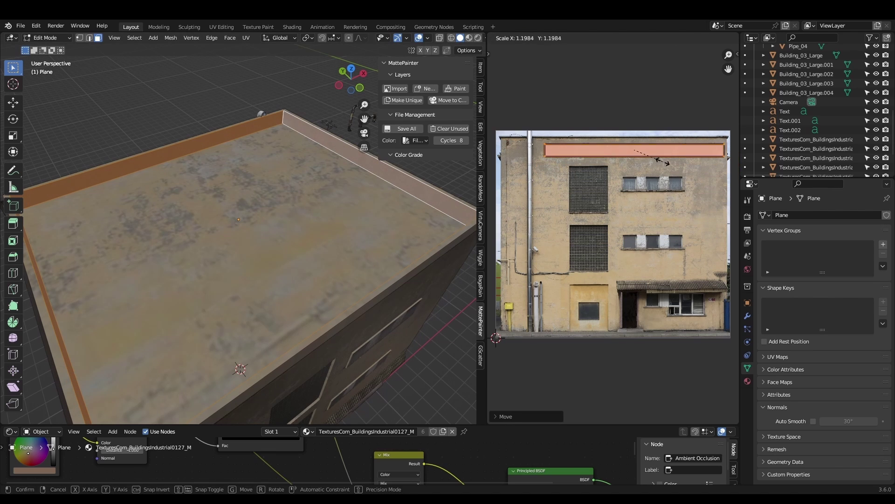
click(662, 161)
Step: Inspect the textured roof and its rim from several angles
key(Tab)
middle_drag(327, 201, 340, 186)
key(Tab)
middle_drag(339, 230, 227, 265)
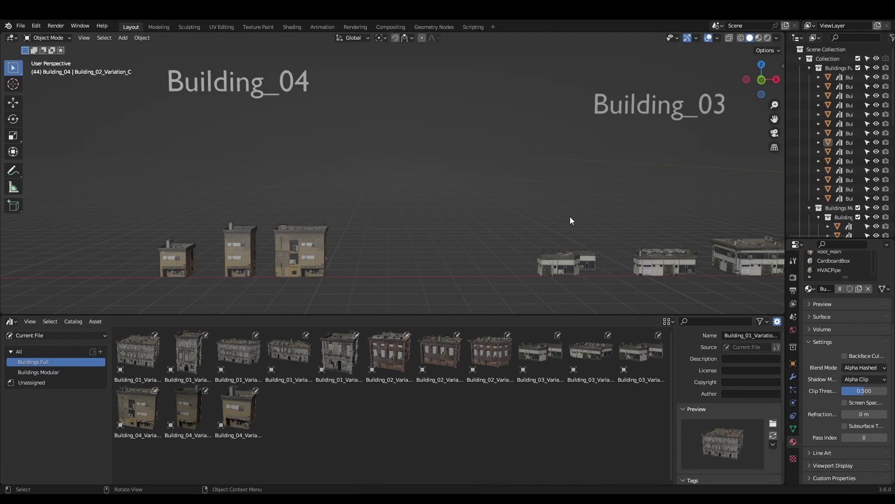
shift+middle_drag(572, 220, 318, 174)
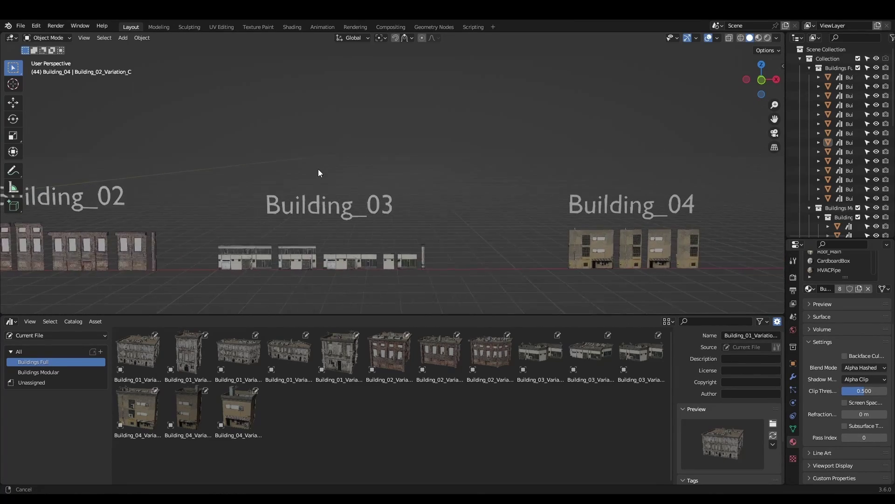